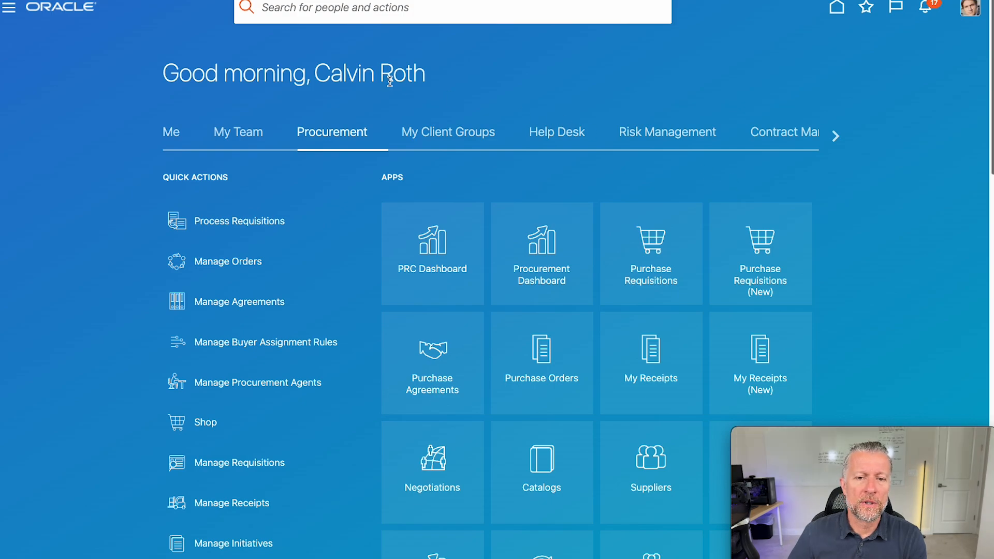
- Go to the Suppliers work area and launch Create Supplier from the Tasks panel
drag(330, 73, 424, 84)
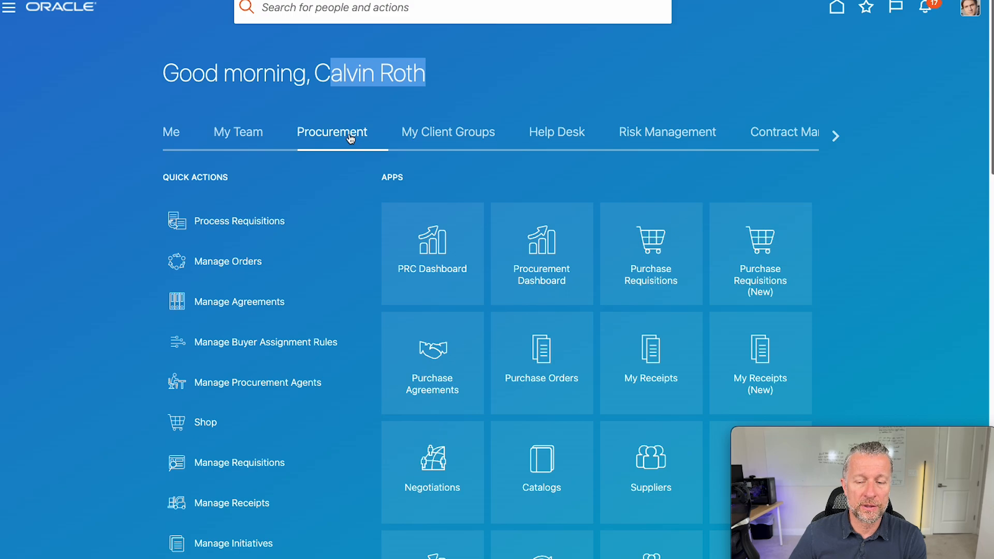
click(651, 457)
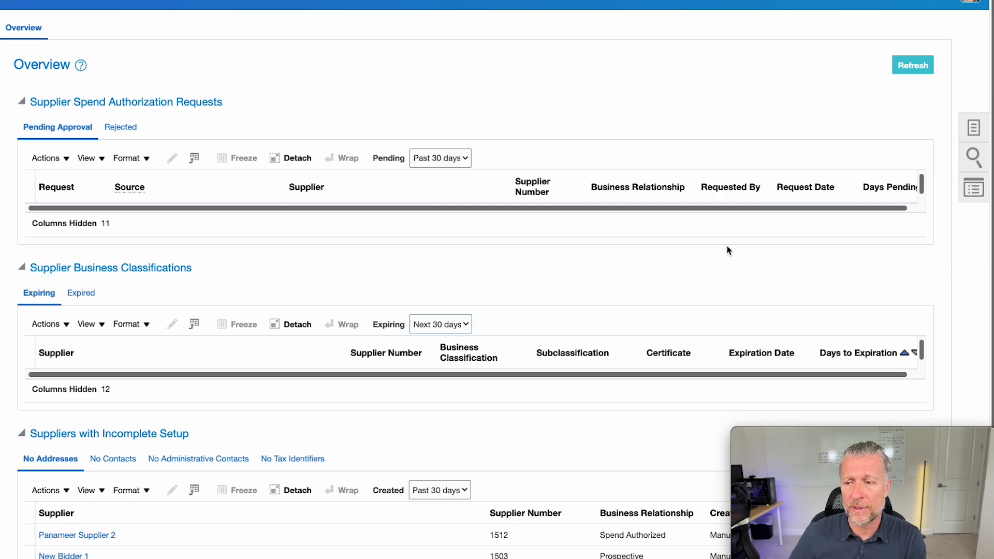
click(972, 128)
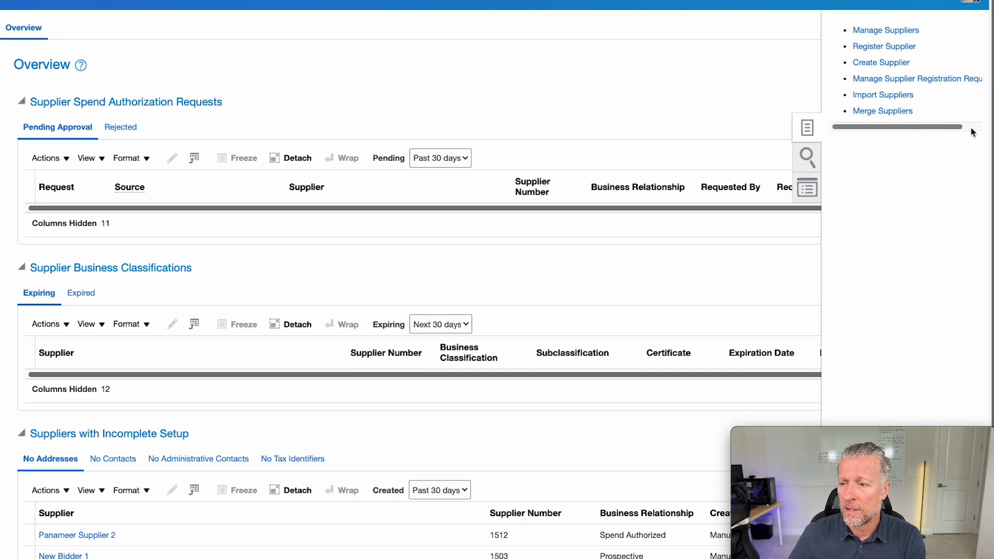
click(891, 63)
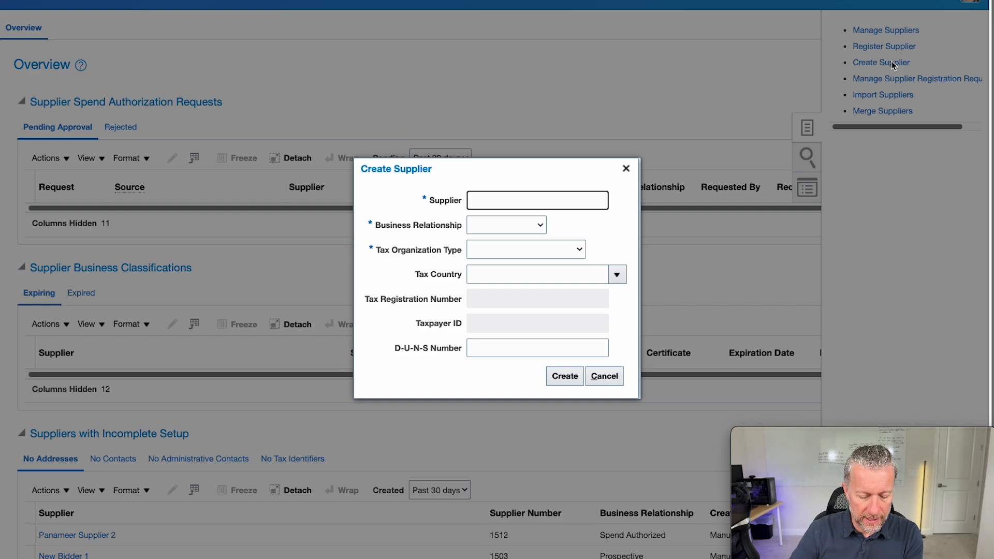
- Name the supplier 'Panameer Supplier 5' as a Prospective supplier of type Corporation
text(Panameer Supplier)
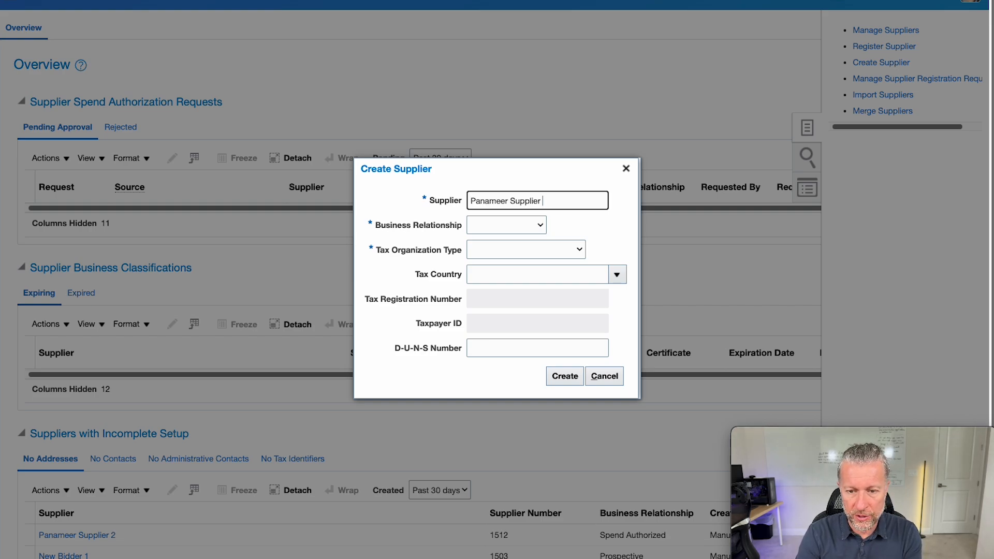
text(5)
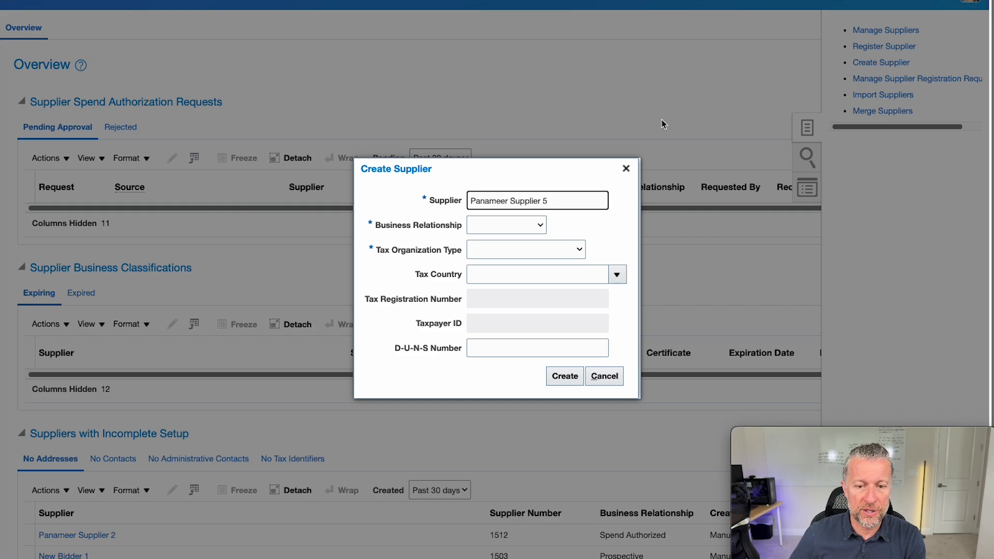
click(506, 225)
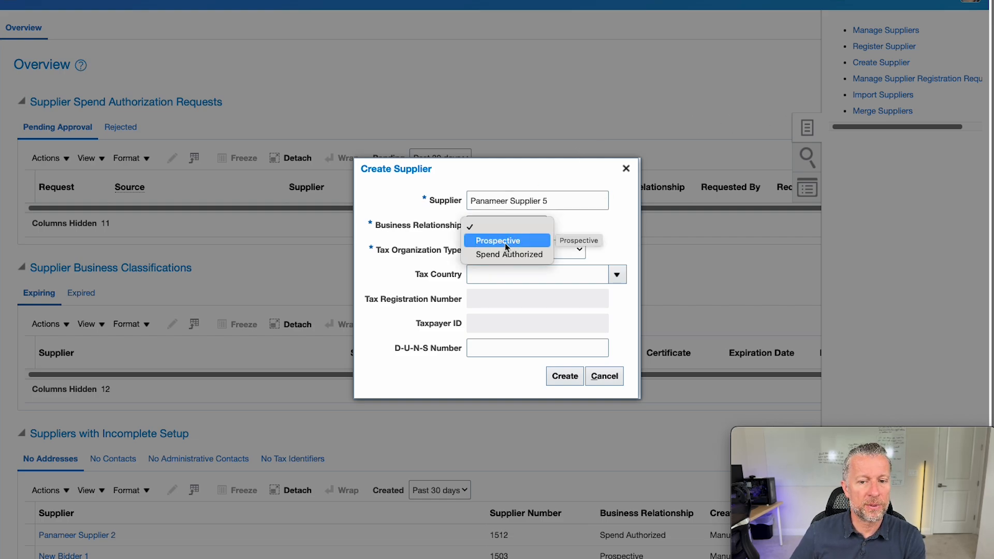
click(506, 243)
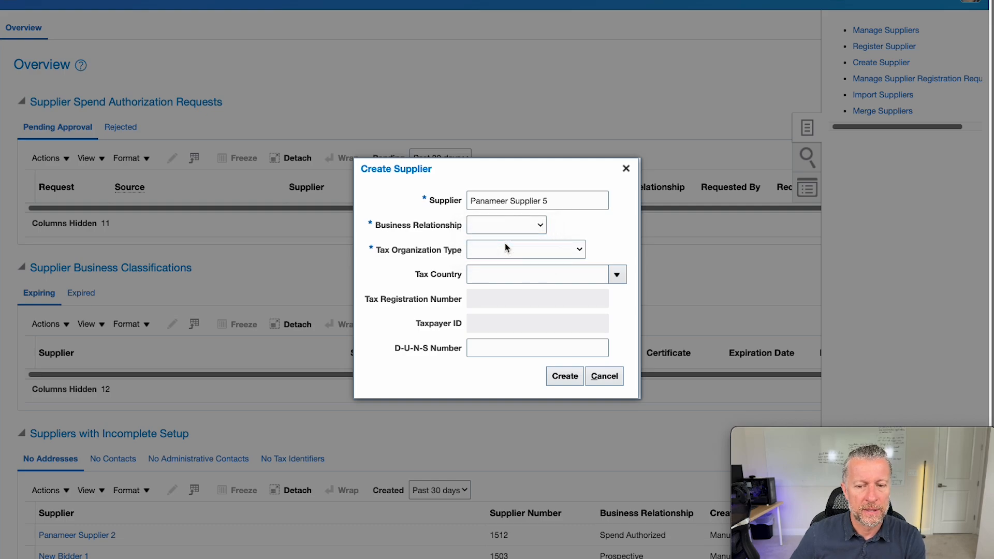
click(507, 250)
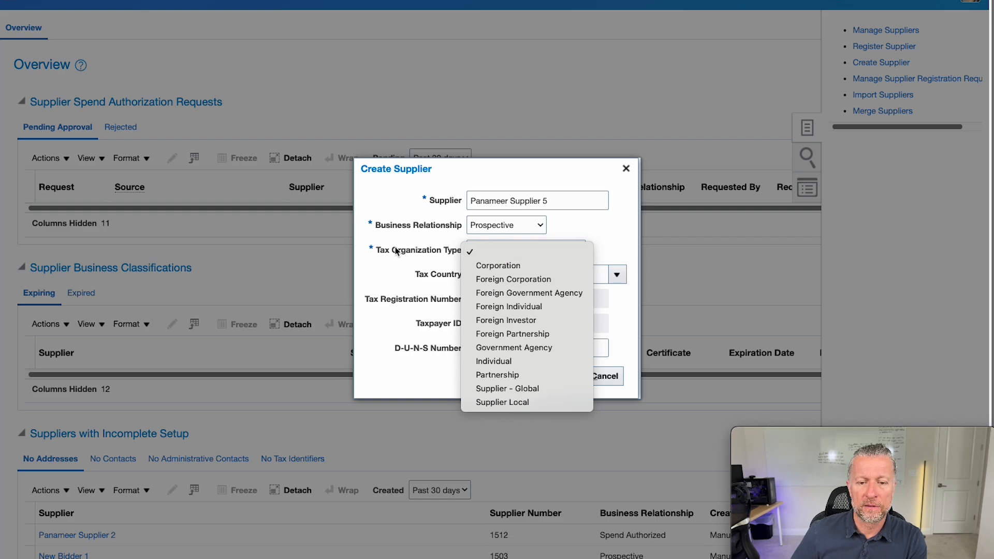
click(510, 266)
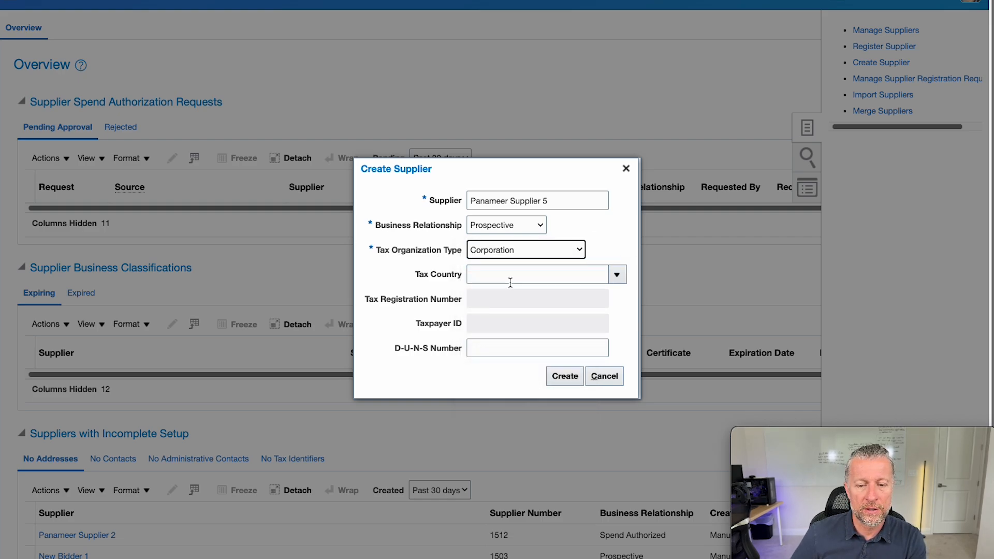
- Set tax country to United States, enter the tax registration number, and create the supplier
click(510, 279)
text(u)
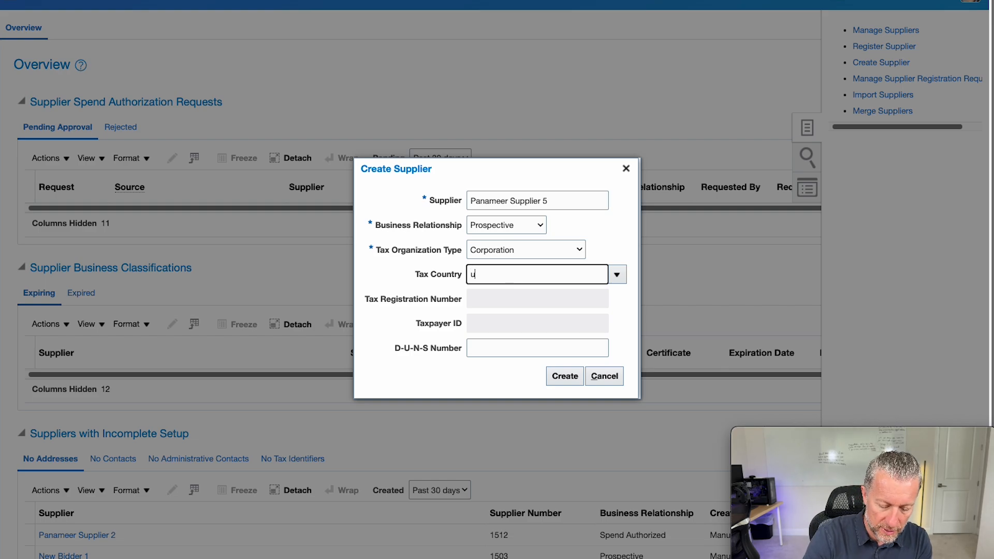
text(nited states)
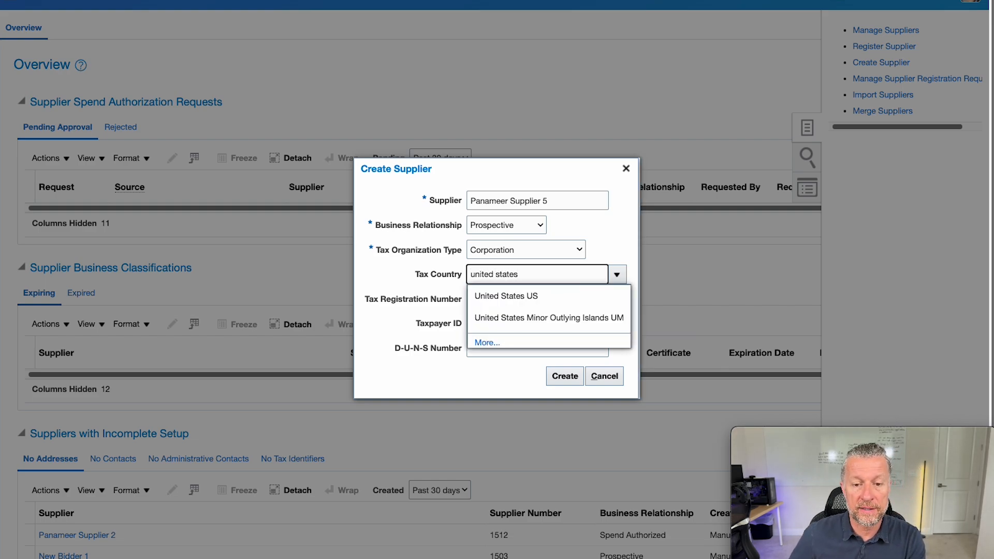
click(515, 297)
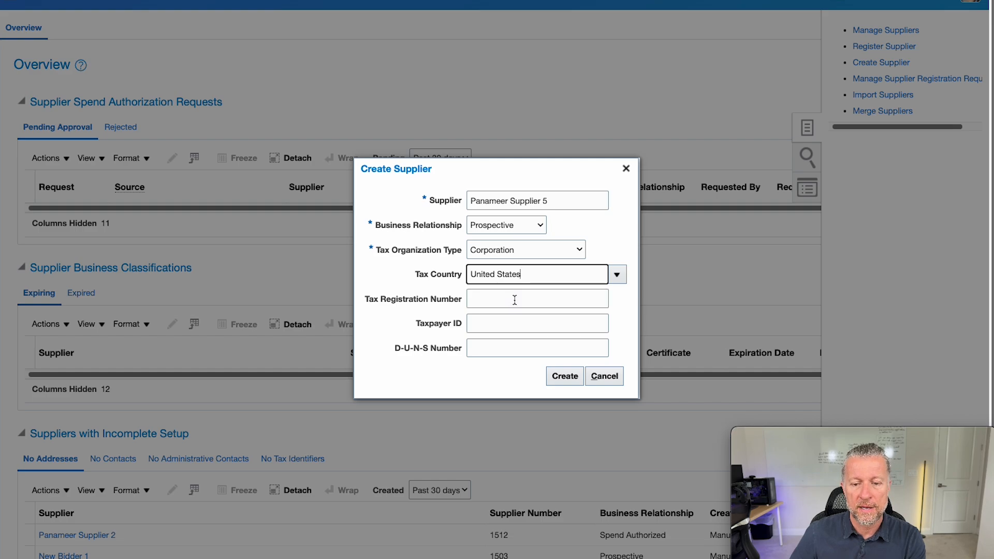
click(515, 300)
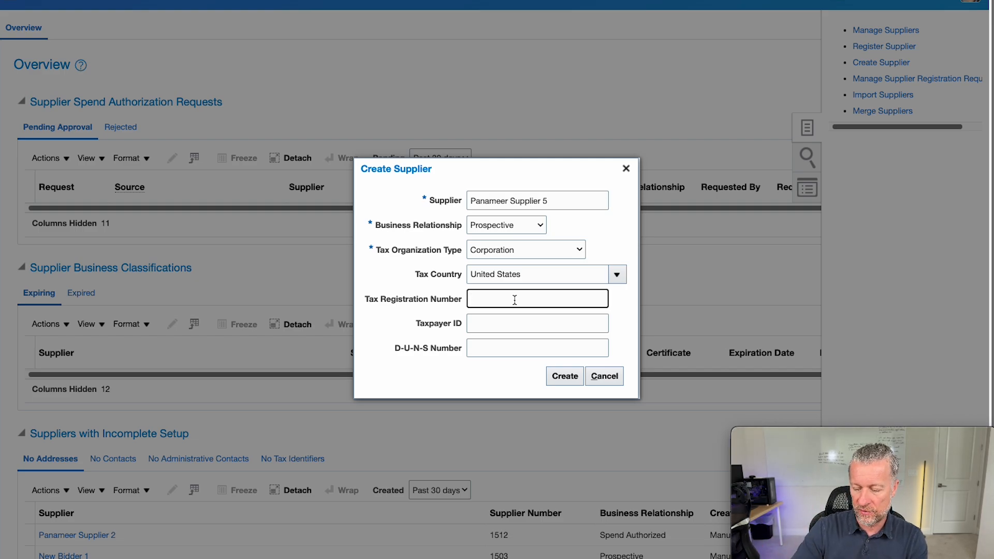
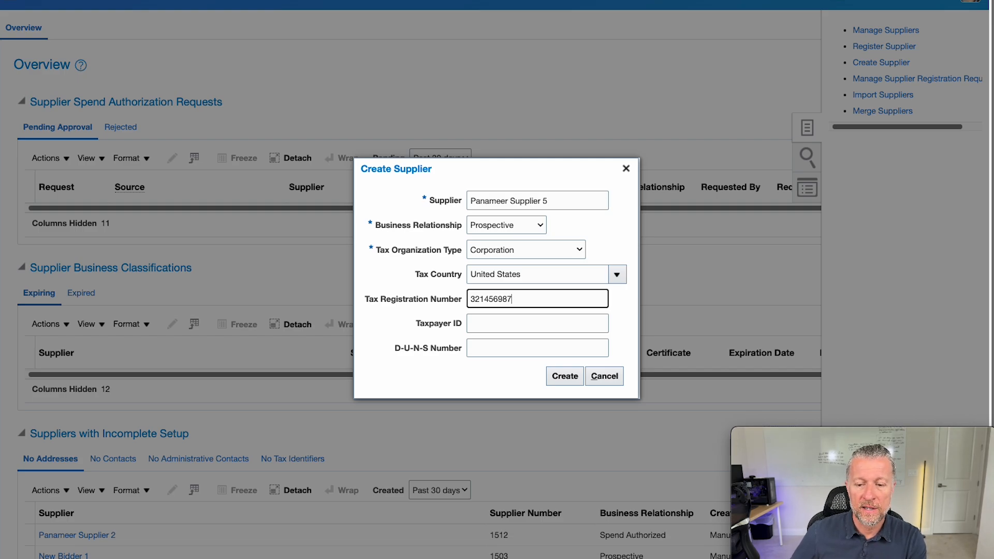
click(564, 377)
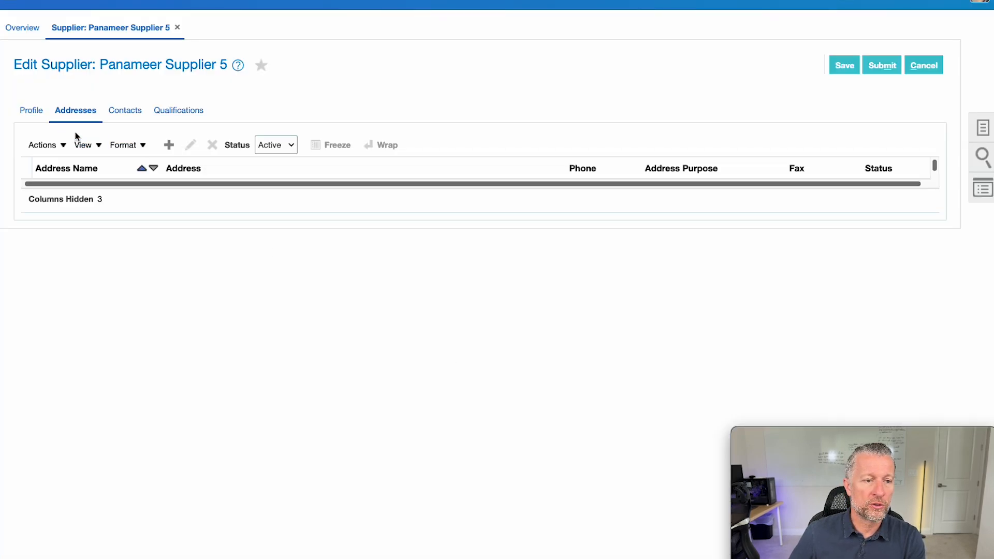
- Review the new supplier's Profile tab, then return to its Addresses tab
click(31, 109)
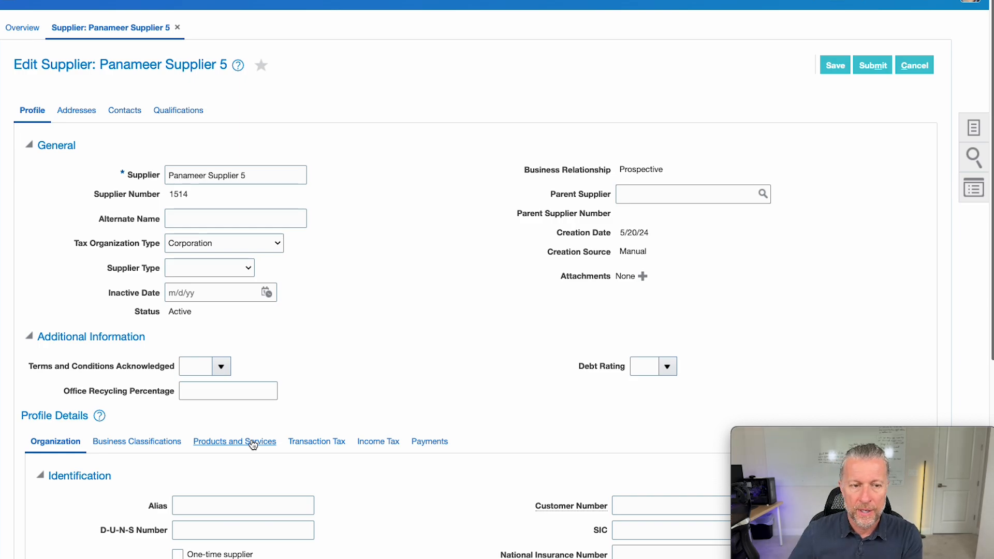
click(82, 112)
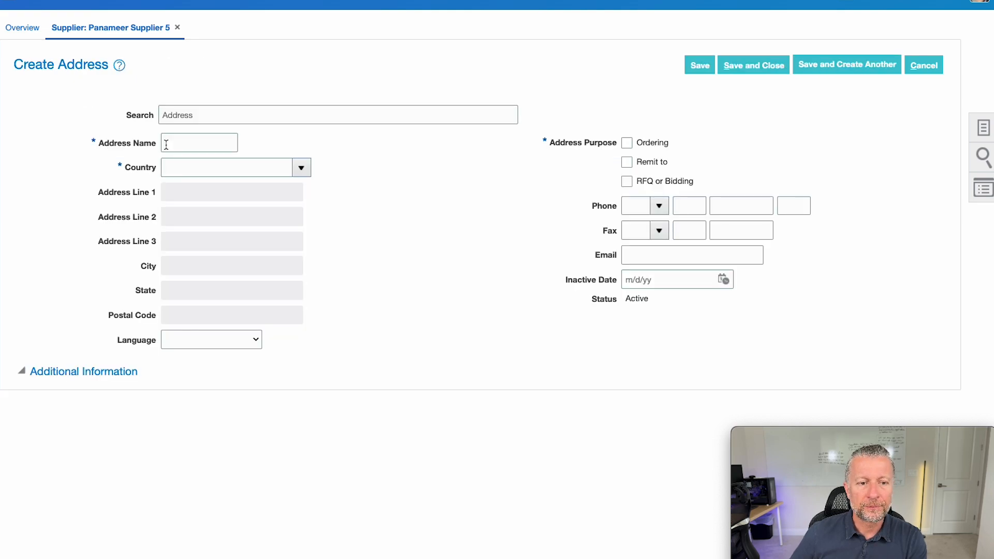
- Look up the street number and pick the matching Tempe, AZ address suggestion
click(182, 114)
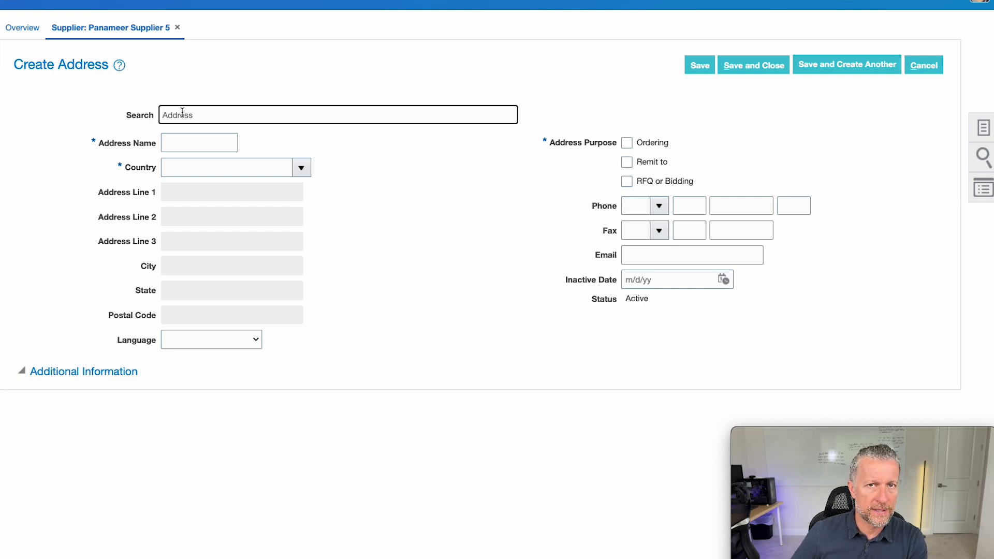
text(987)
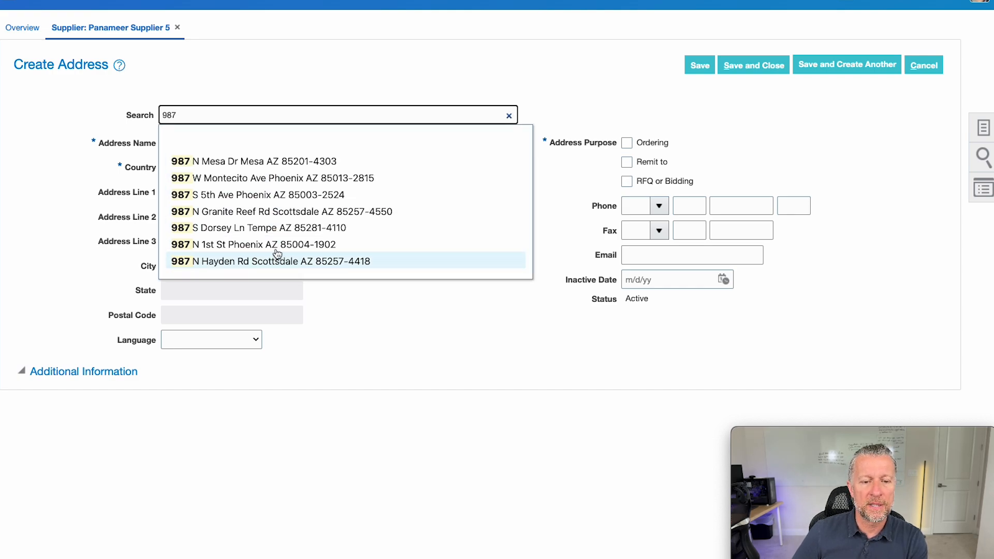
click(279, 228)
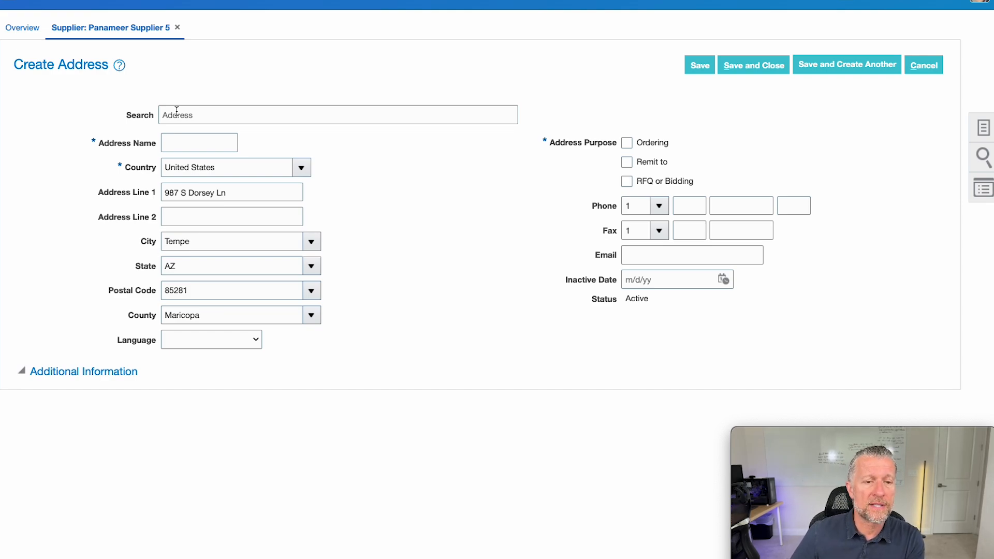
- Name the address 'Main', enable Ordering, Remit to and RFQ or Bidding, and save it
click(178, 144)
text(H)
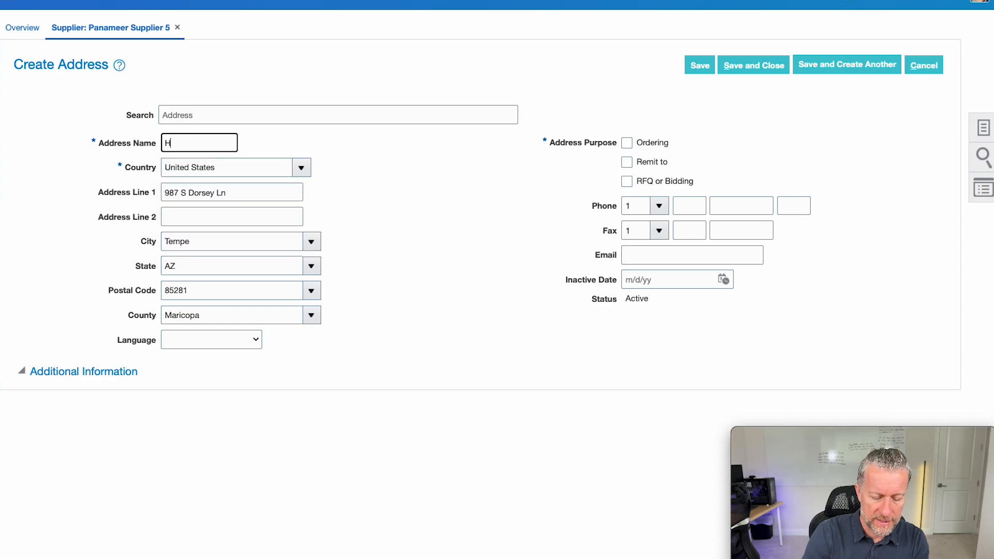
key(BackSpace)
text(Main)
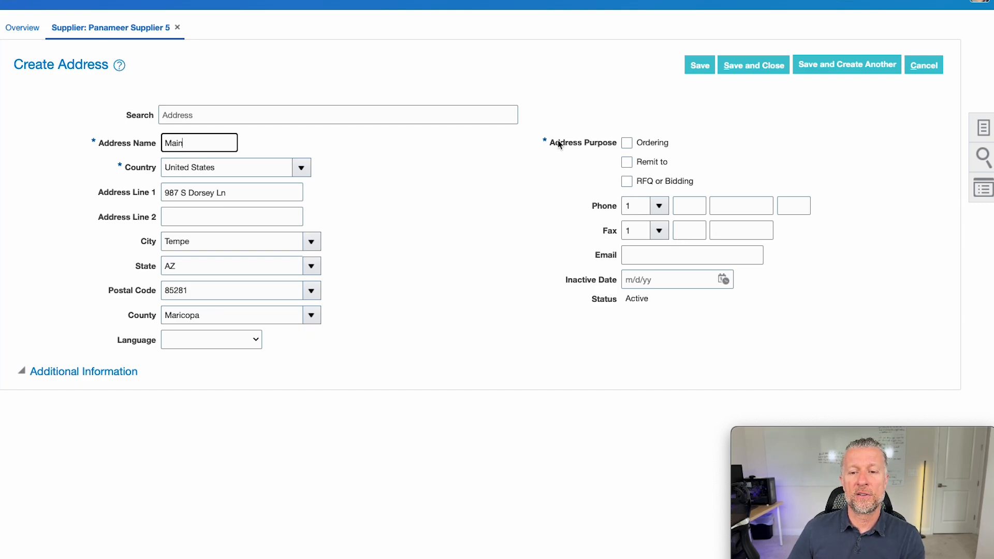
drag(556, 144, 606, 147)
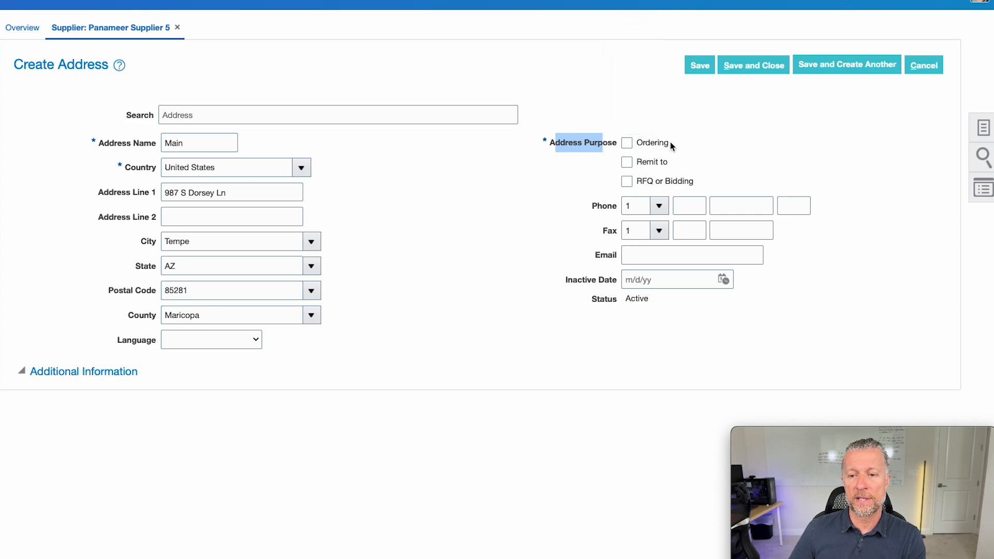
click(633, 144)
click(655, 165)
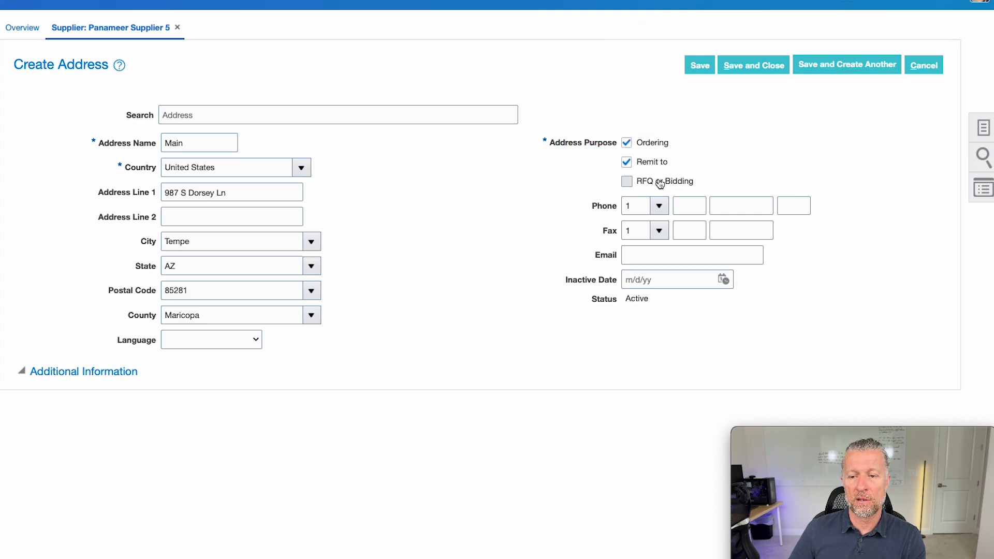
click(660, 184)
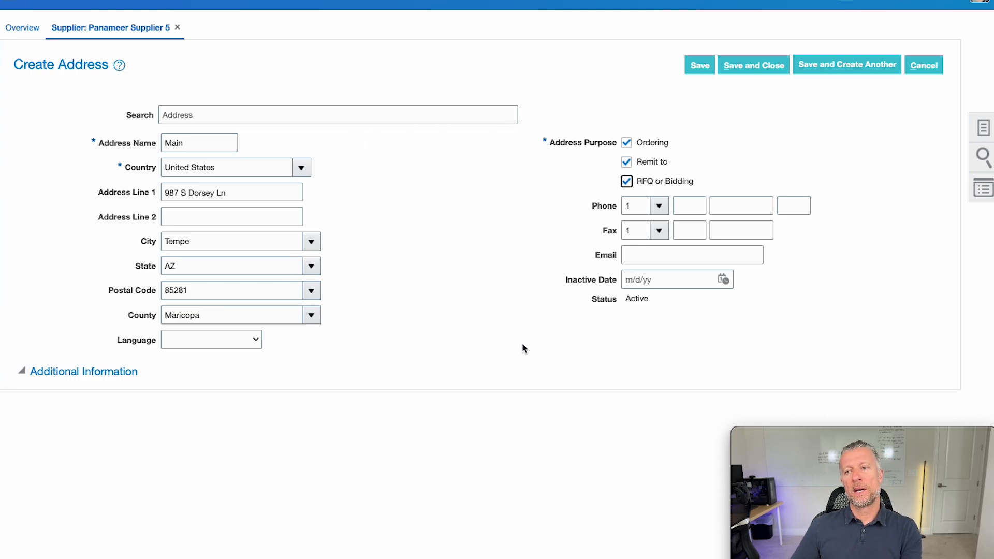
click(747, 69)
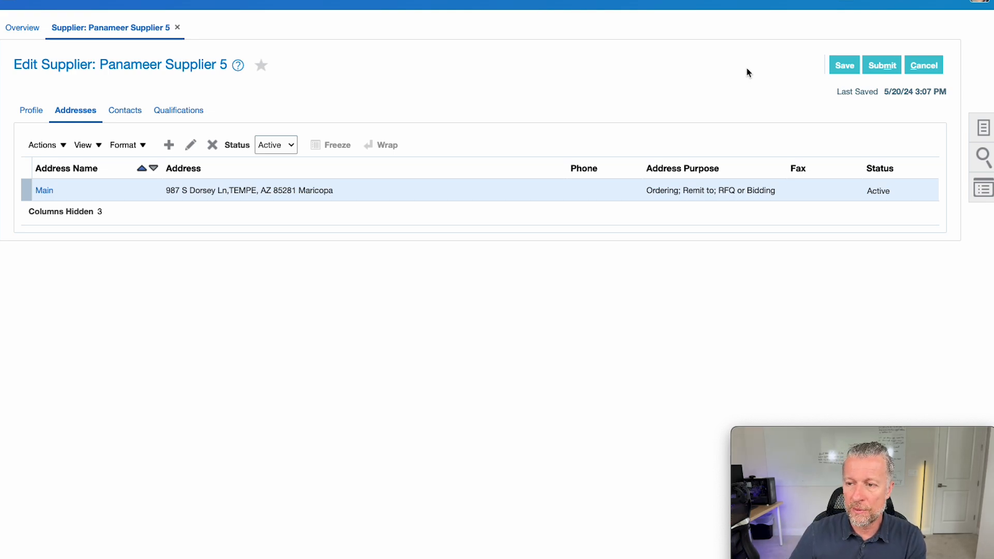
- Submit the supplier changes for approval and acknowledge the confirmation
click(844, 64)
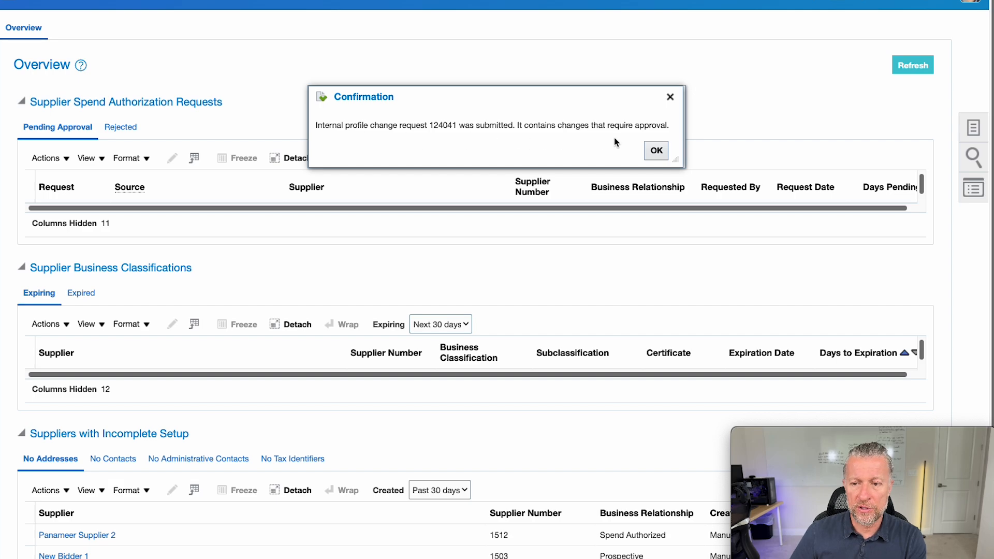
click(658, 152)
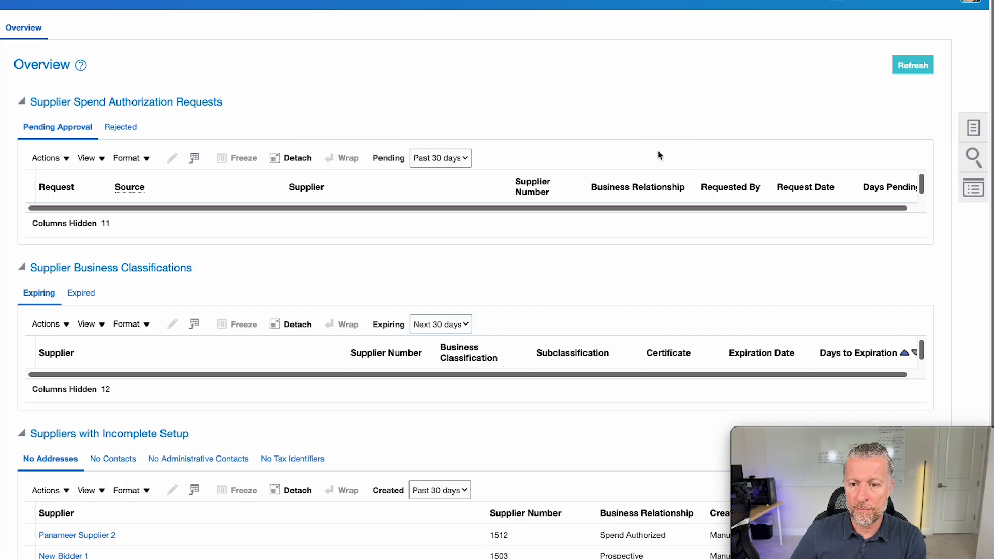
click(973, 128)
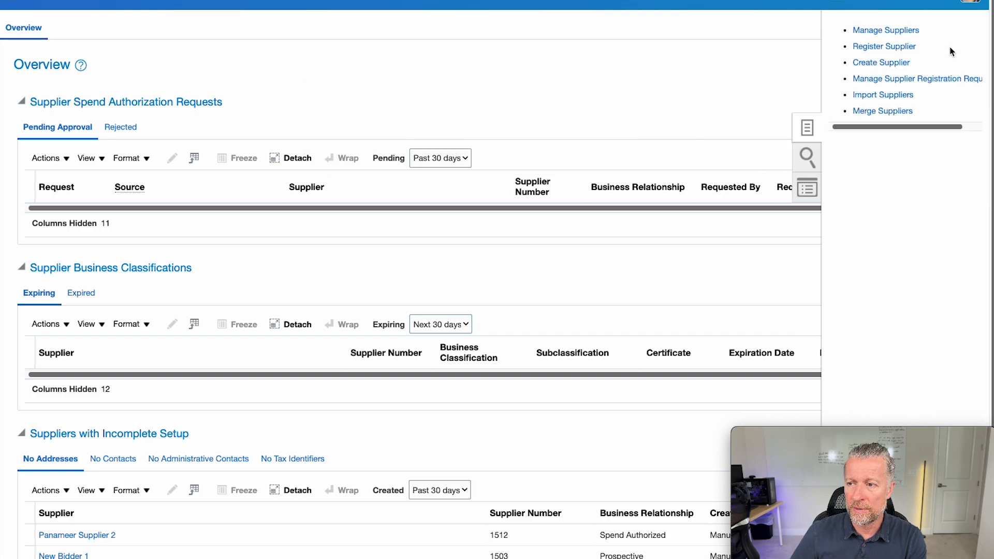
- Search Manage Suppliers by keyword 'Panameer Supplier 5' and check its pending change note
click(900, 30)
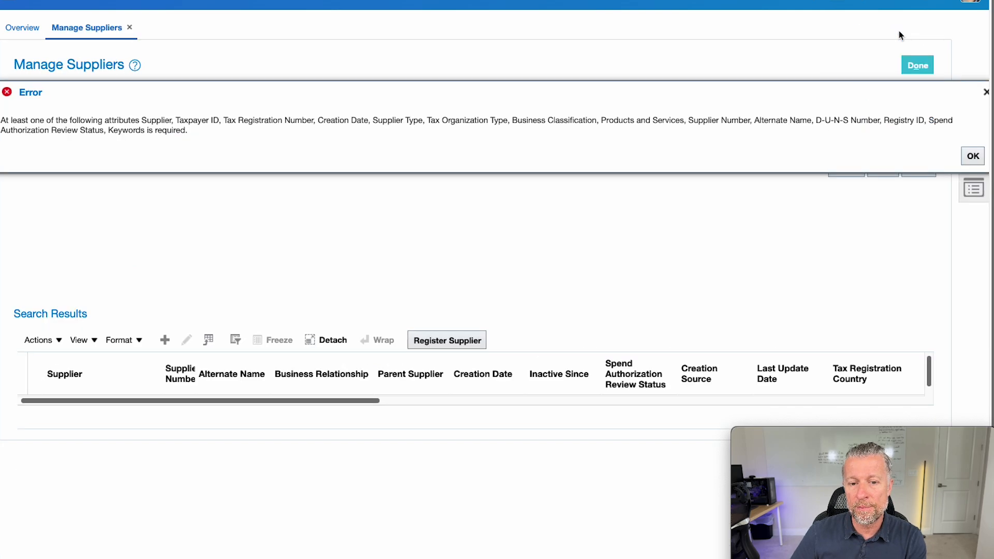
click(973, 156)
click(368, 143)
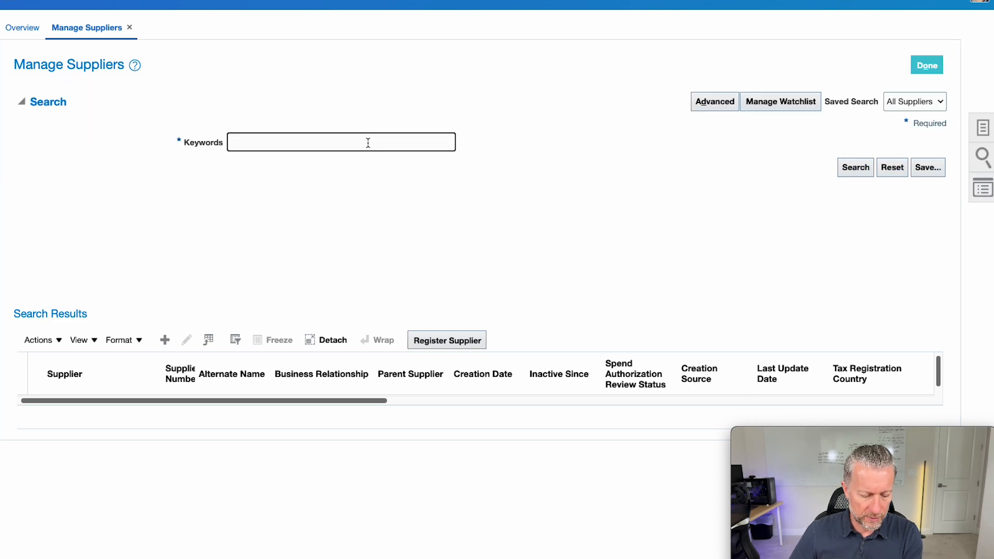
text(Panameer Supplier)
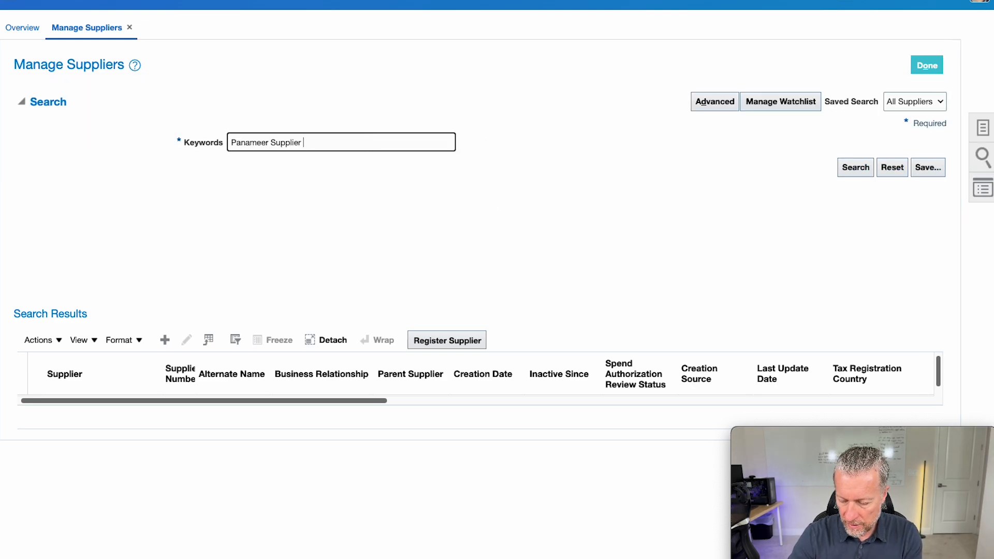
text(5)
key(Return)
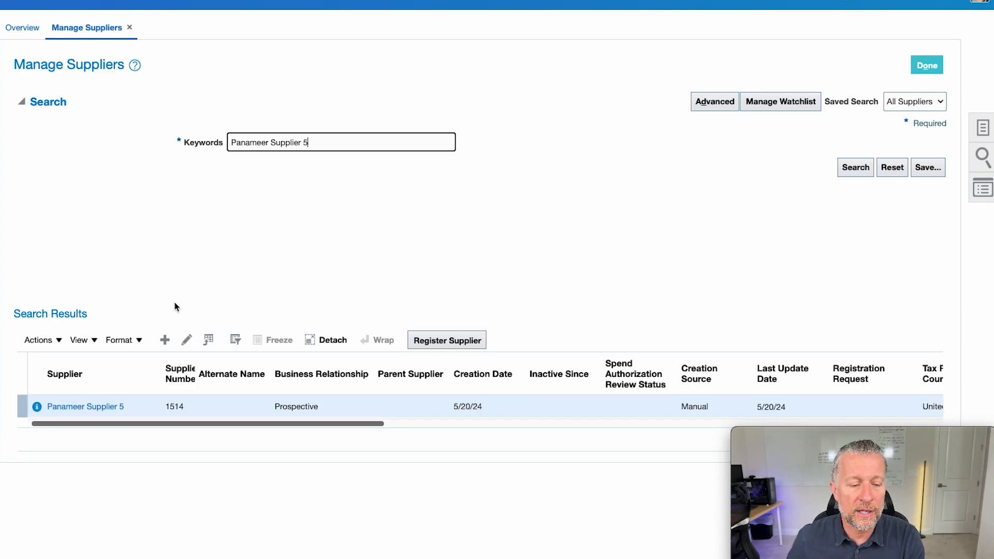
click(38, 407)
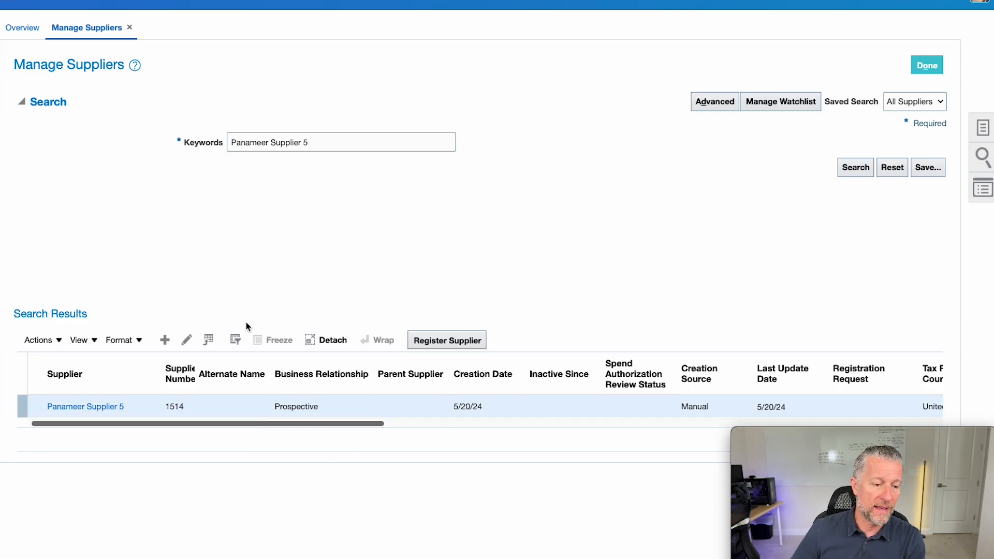
- Open Panameer Supplier 5 in edit mode and start a new contact on the Contacts tab
click(69, 409)
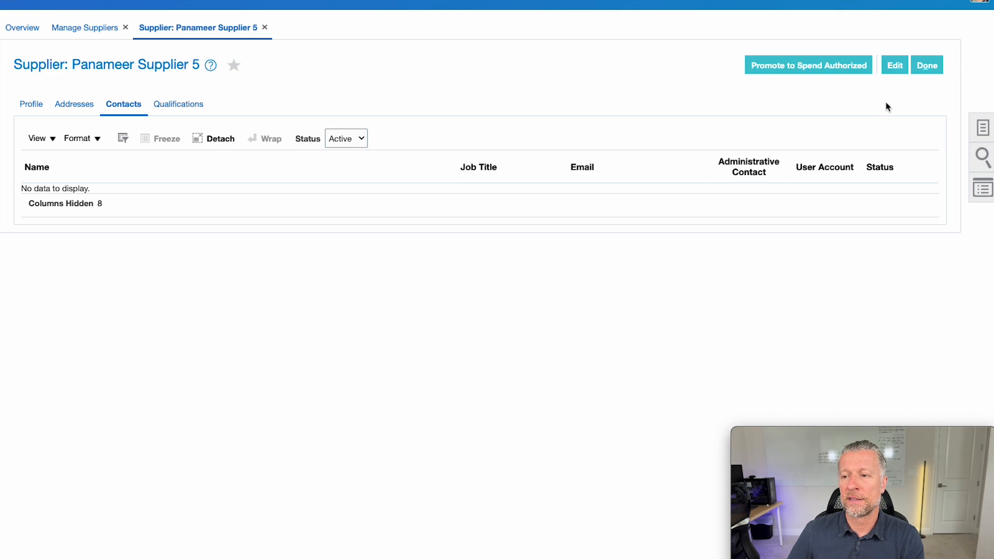
click(892, 64)
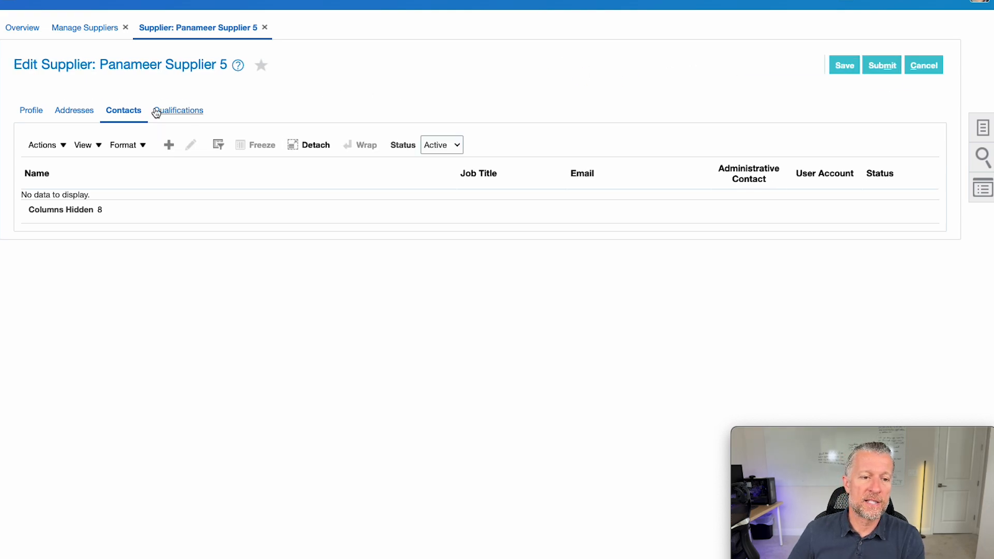
click(171, 148)
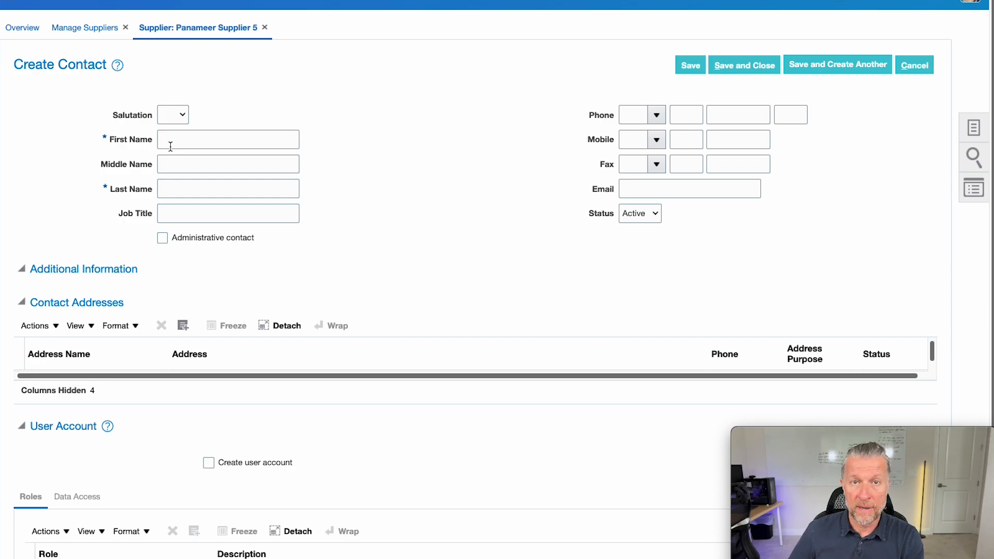
- Fill in the contact's first name, last name and company e-mail, flagged as administrative contact
click(173, 145)
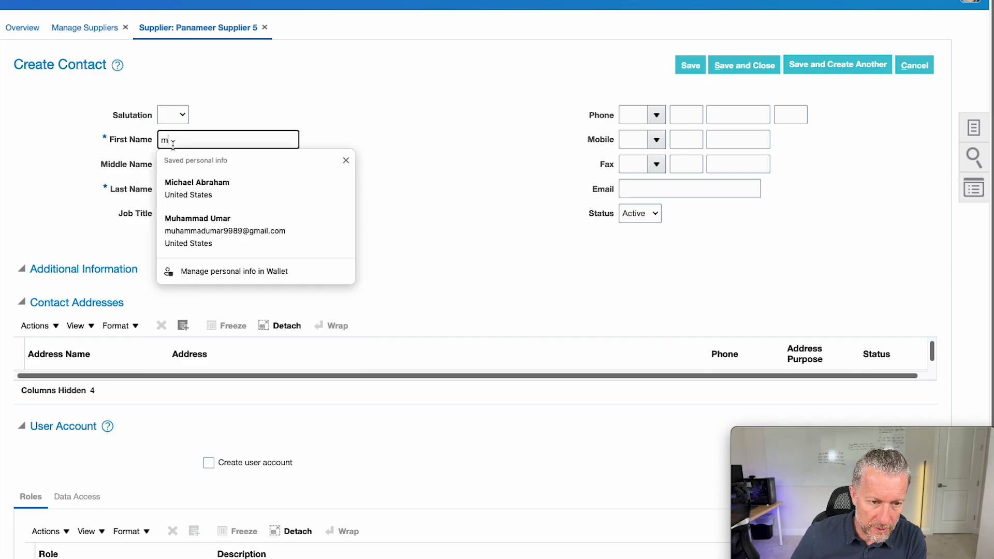
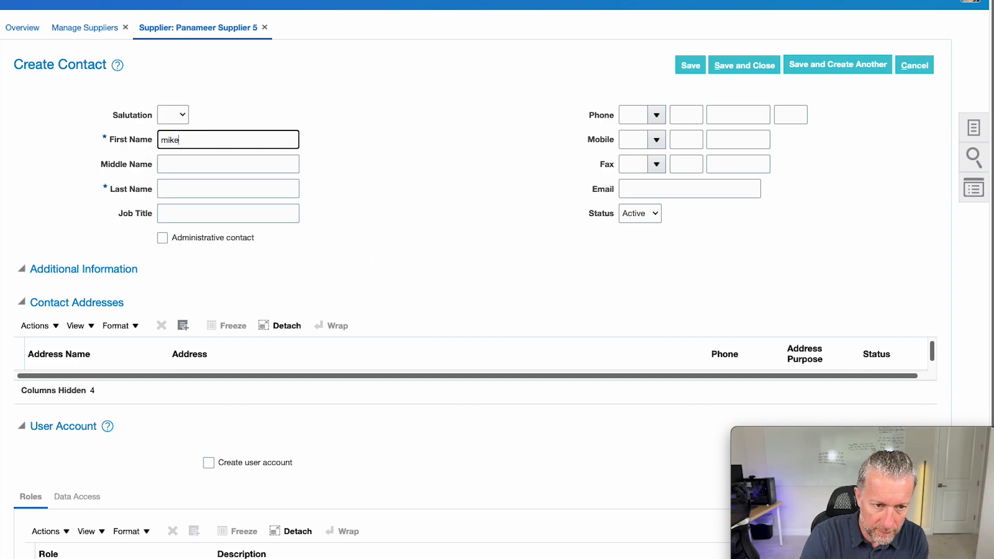
key(Tab)
key(Tab)
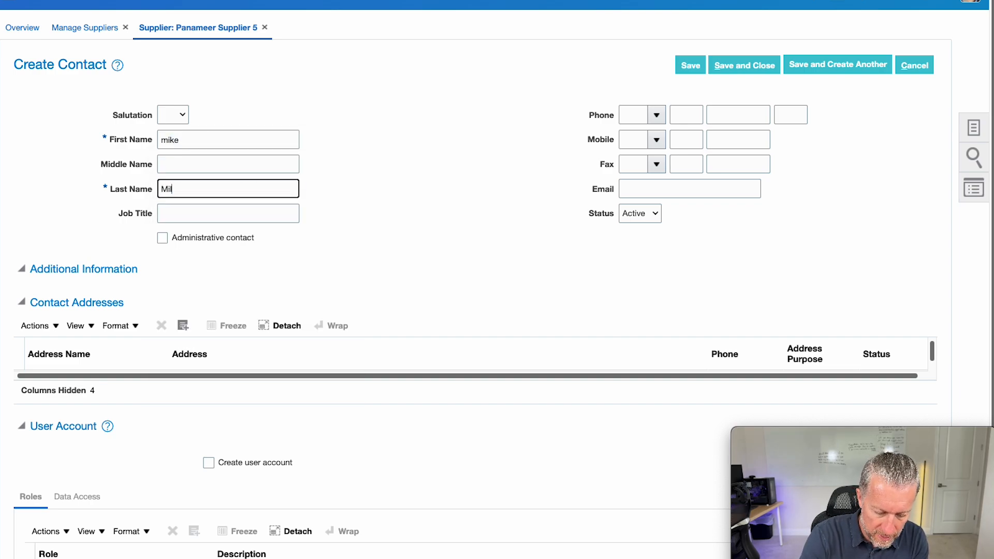
key(Tab)
key(Tab)
key(space)
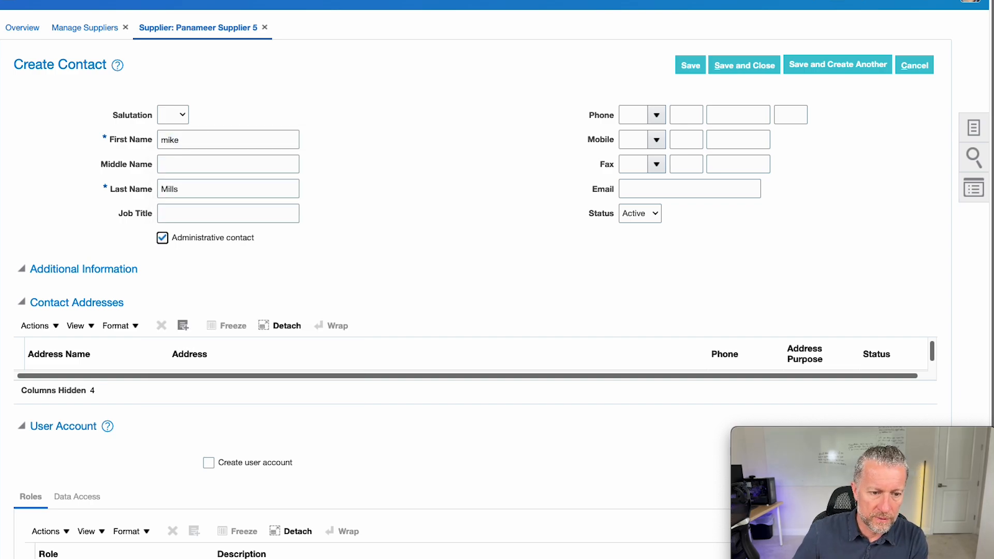
click(673, 190)
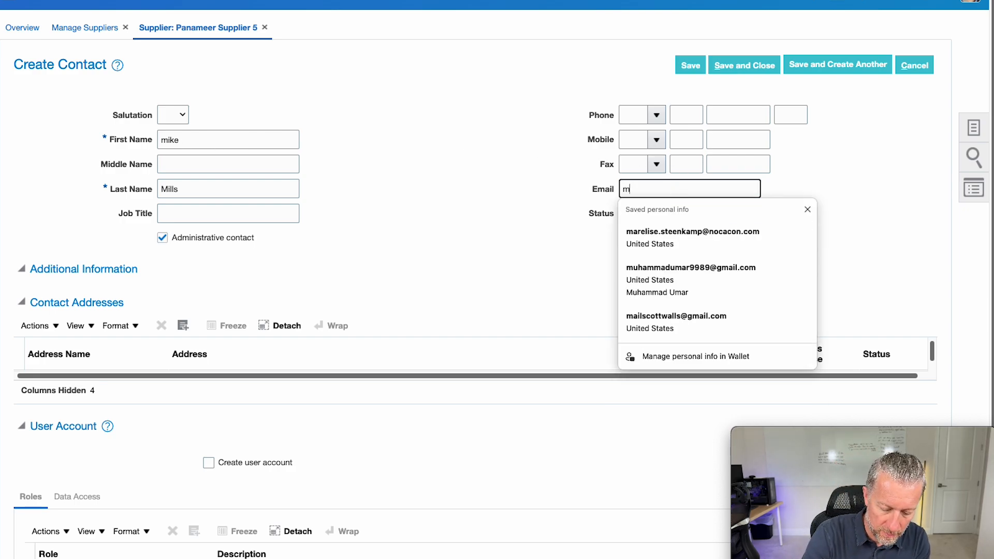
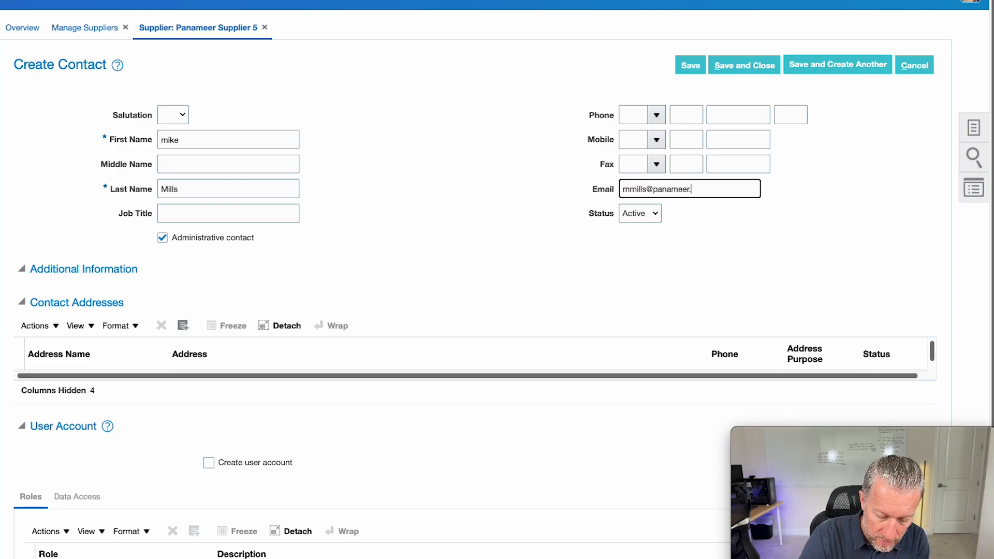
key(Tab)
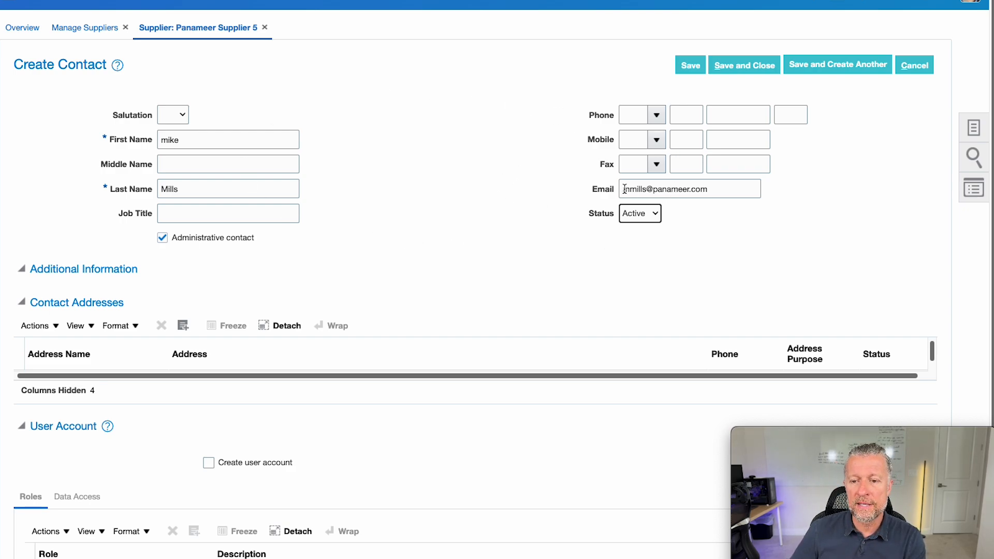
drag(623, 189, 721, 189)
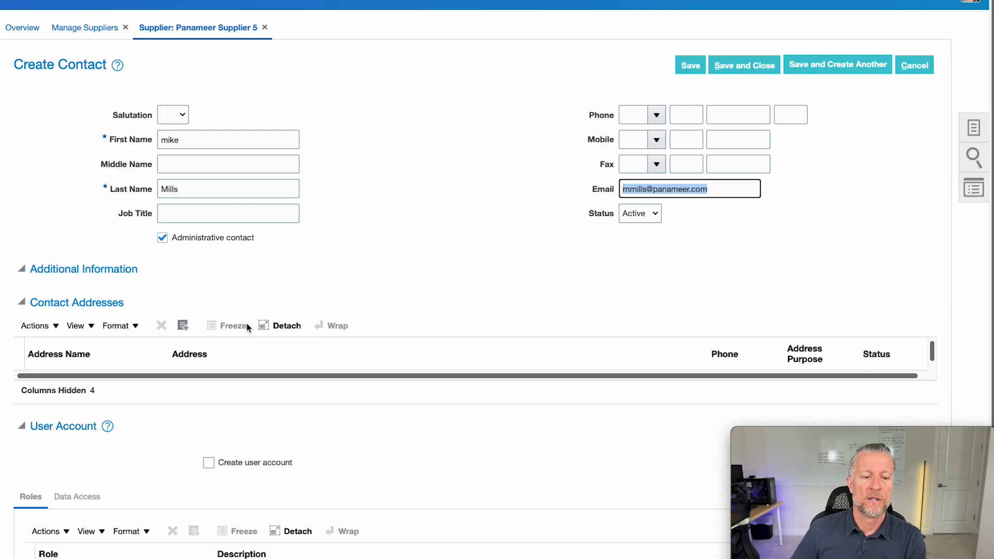
- Attach the supplier's Main address to the contact through Select and Add
click(182, 327)
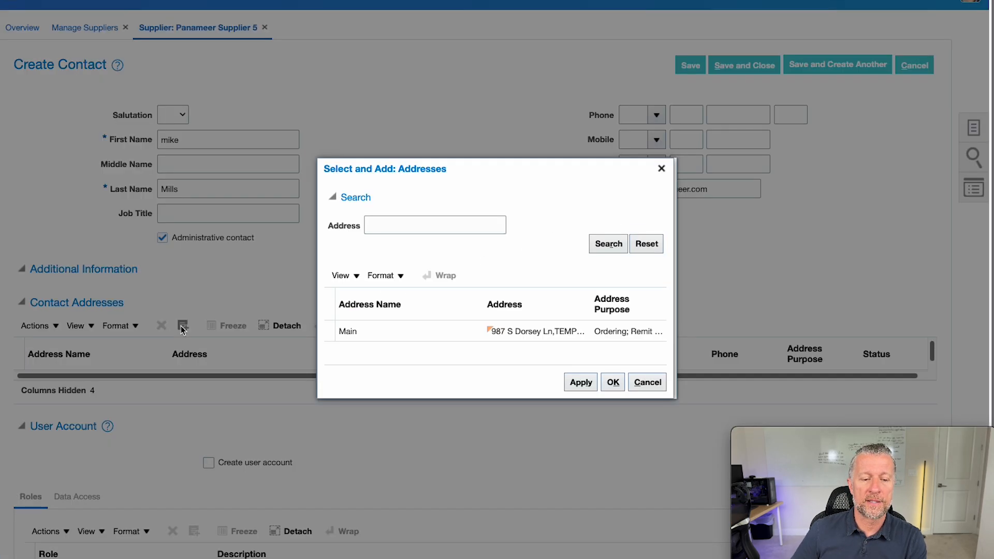
click(426, 334)
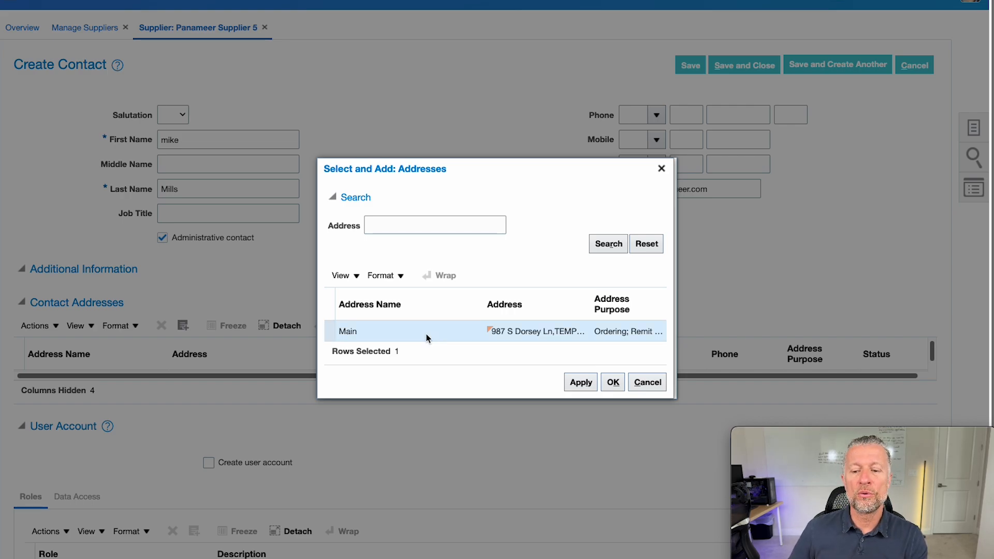
click(612, 383)
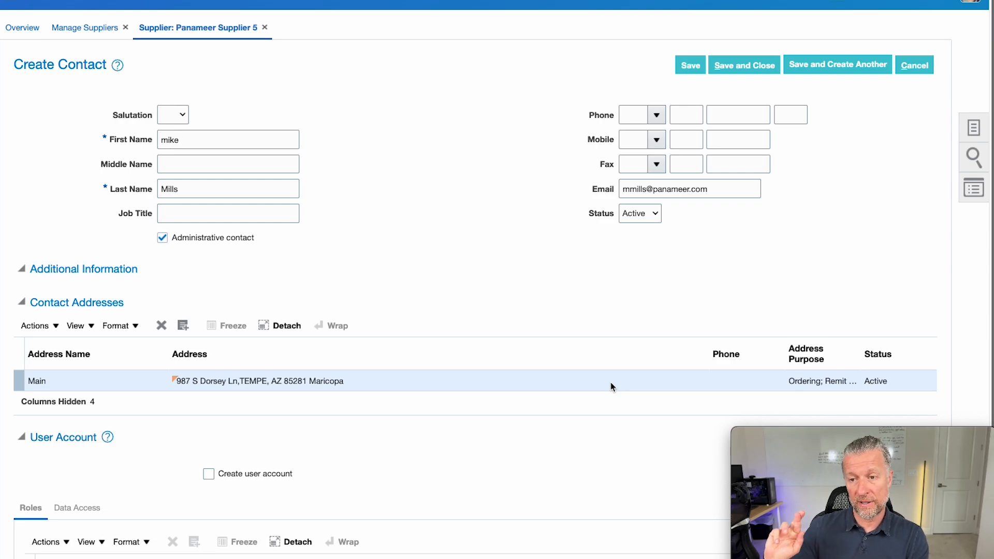
- Create a user account for the contact with Supplier Self Service Administrator, Sales Representative and Product Administrator roles
scroll(589, 408, down, 3)
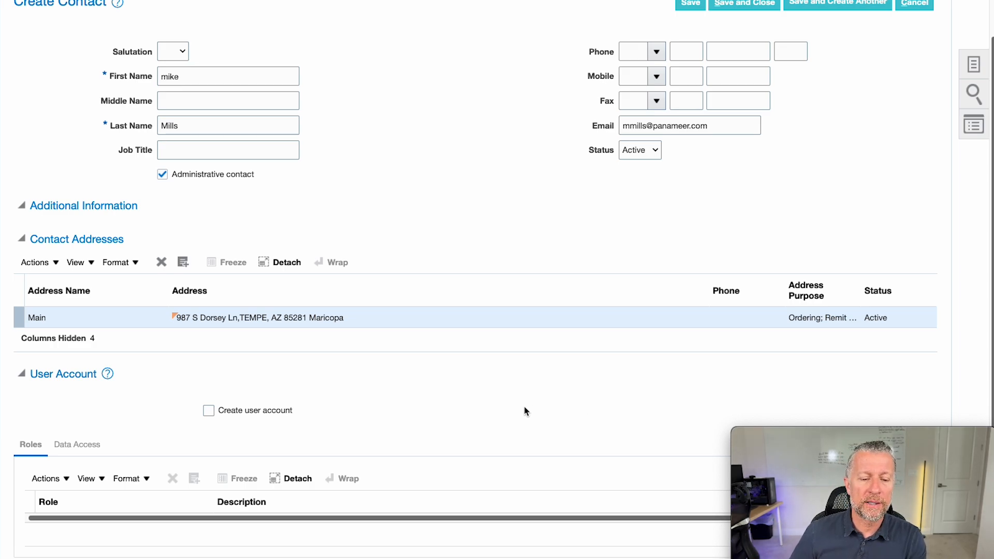
click(240, 412)
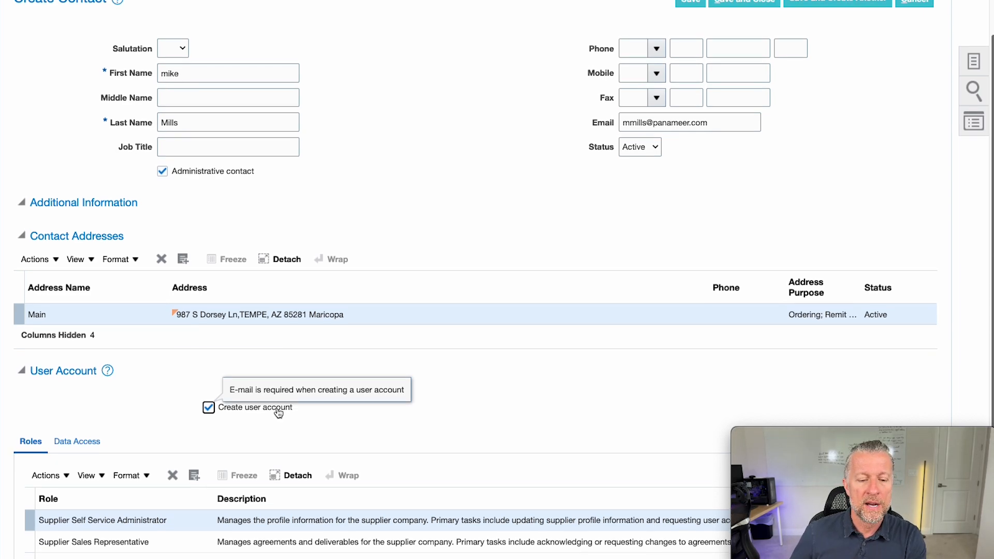
scroll(277, 440, down, 2)
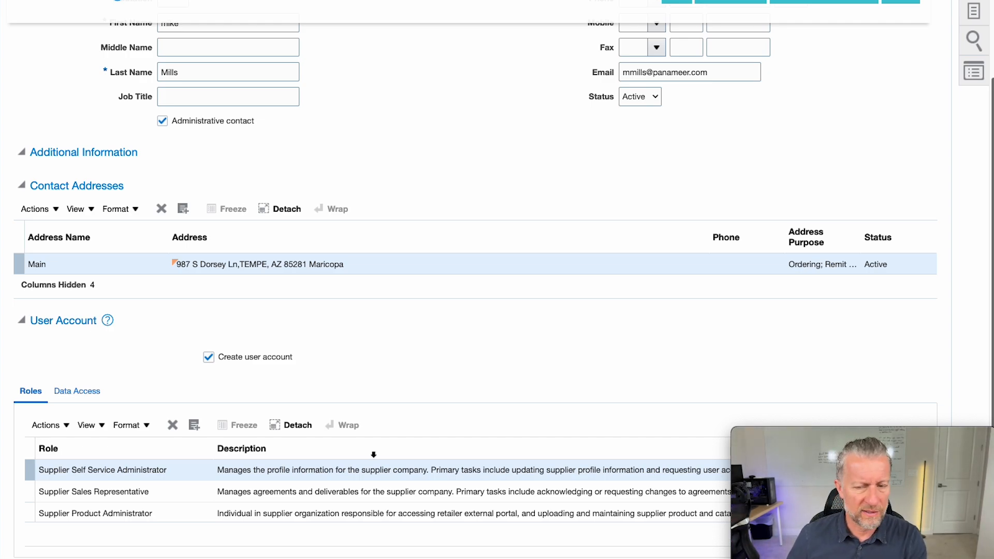
scroll(473, 455, up, 3)
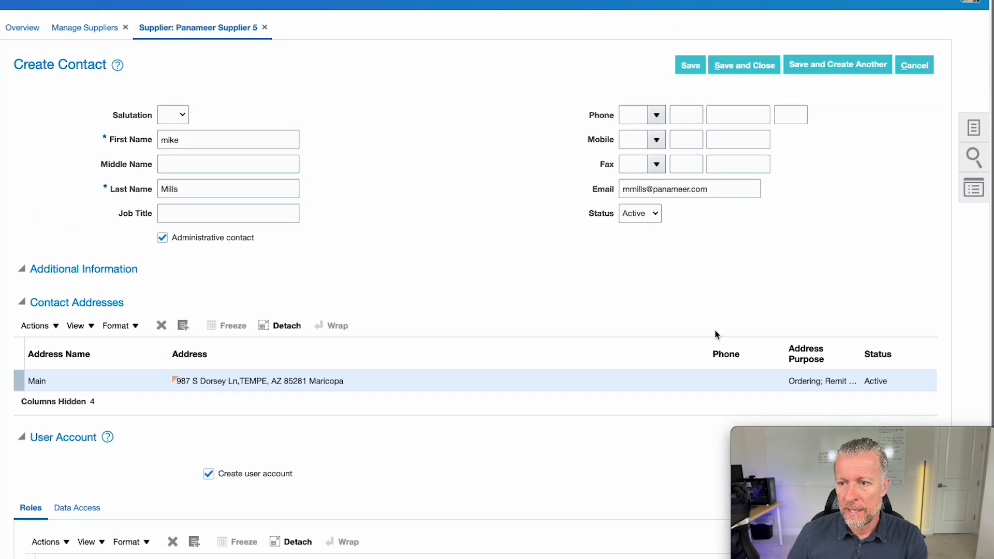
- Save the new contact and submit the Panameer Supplier 5 changes, acknowledging both confirmations
click(736, 65)
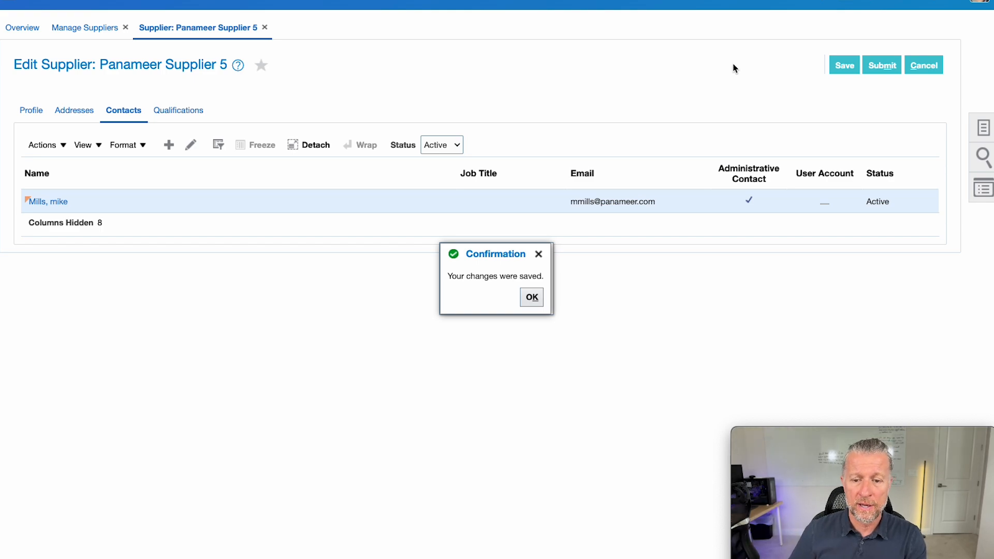
click(531, 299)
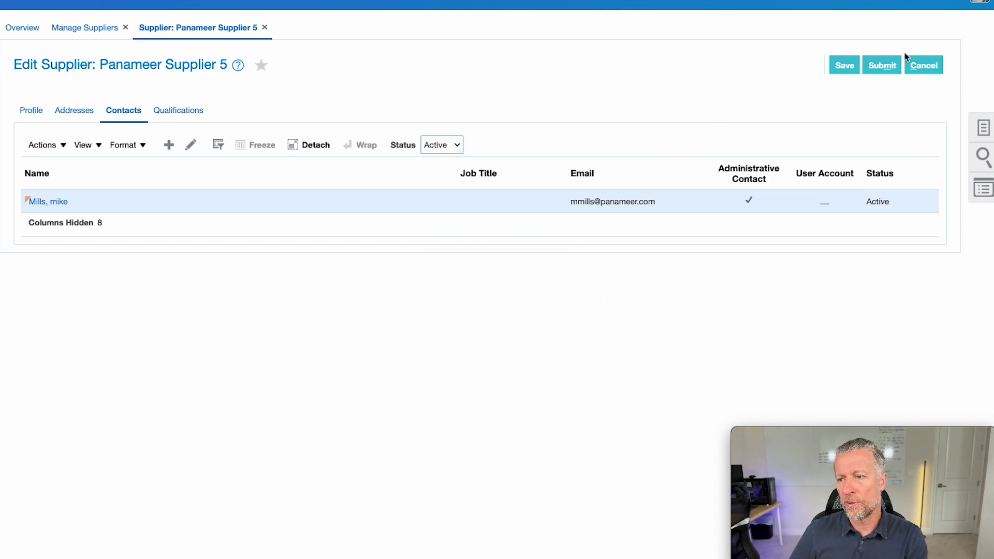
click(886, 68)
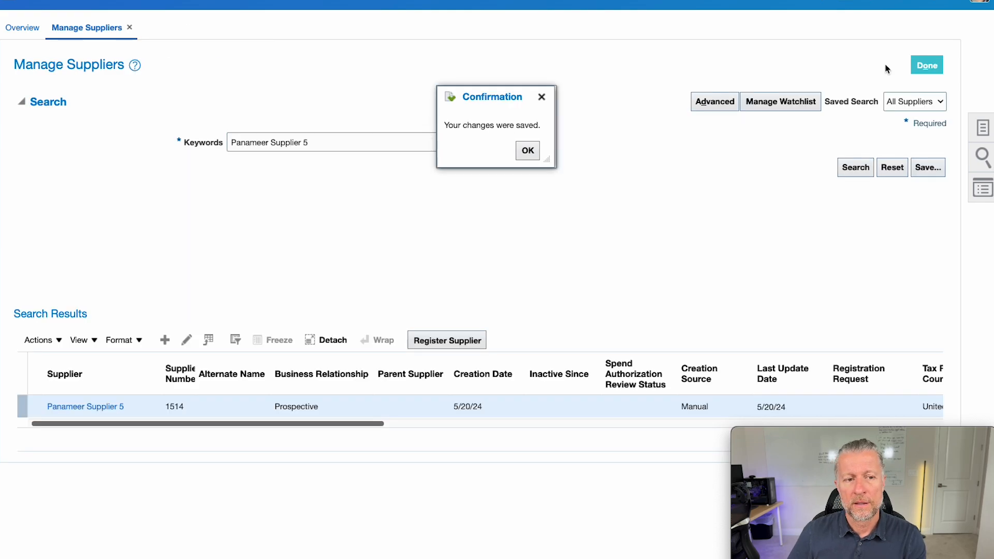
click(527, 151)
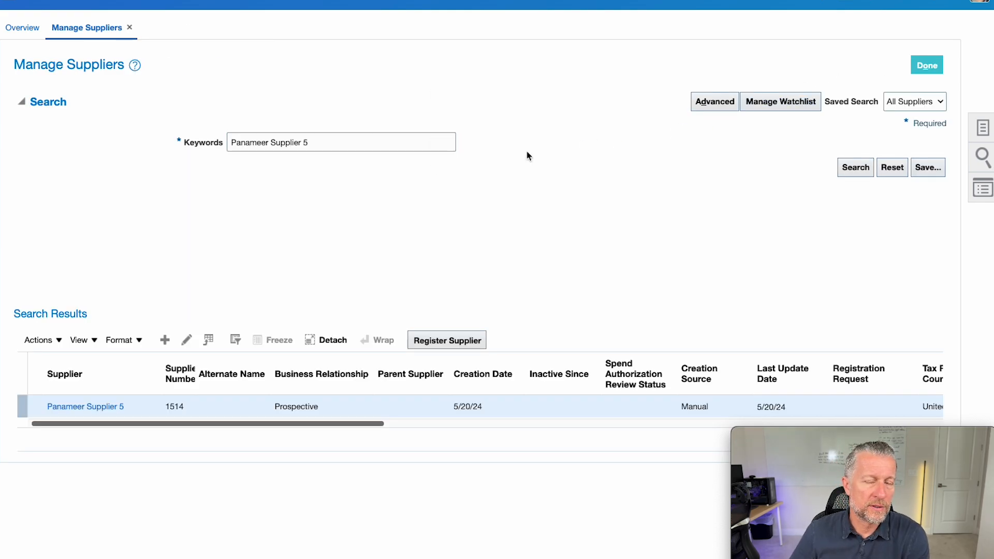